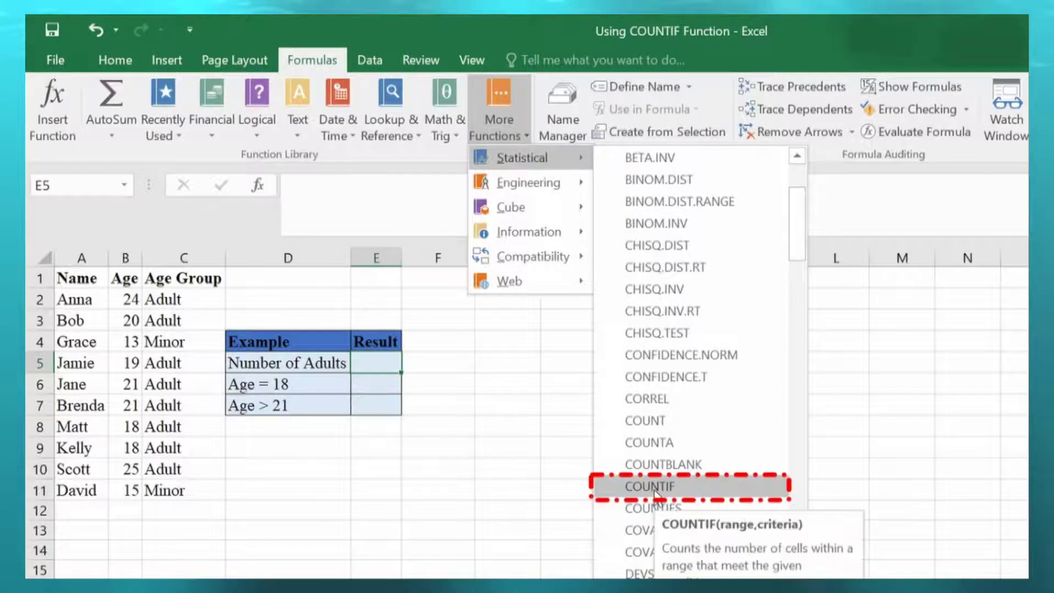
Step: Insert a COUNTIF function in E5 that counts the cells in C2:C11 matching the criteria Adult
{"action": "left_click", "coordinate": [654, 487]}
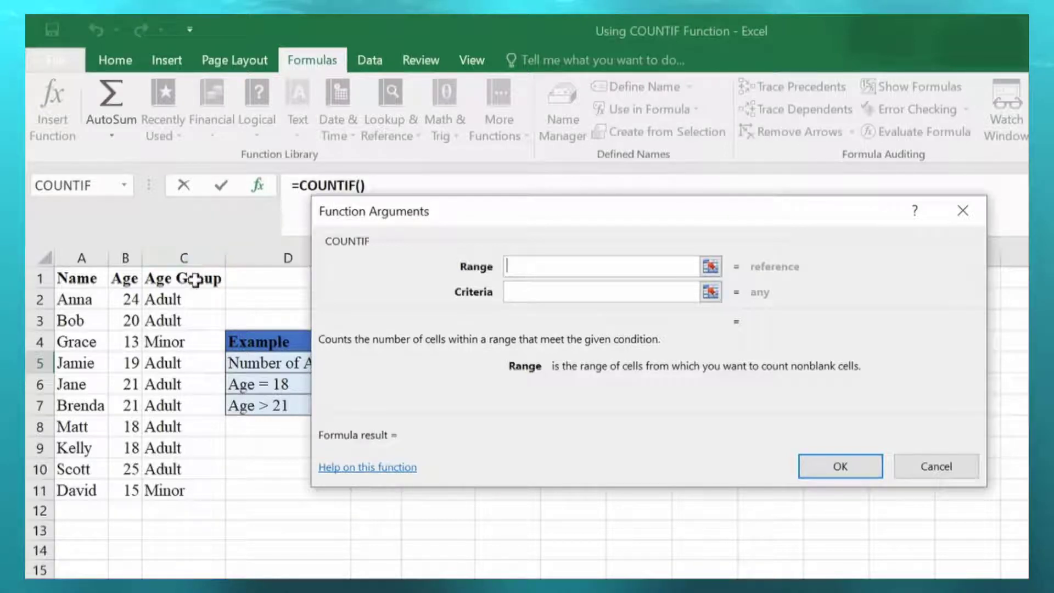
{"action": "left_click", "coordinate": [188, 300]}
{"action": "left_click_drag", "start_coordinate": [189, 301], "coordinate": [184, 488]}
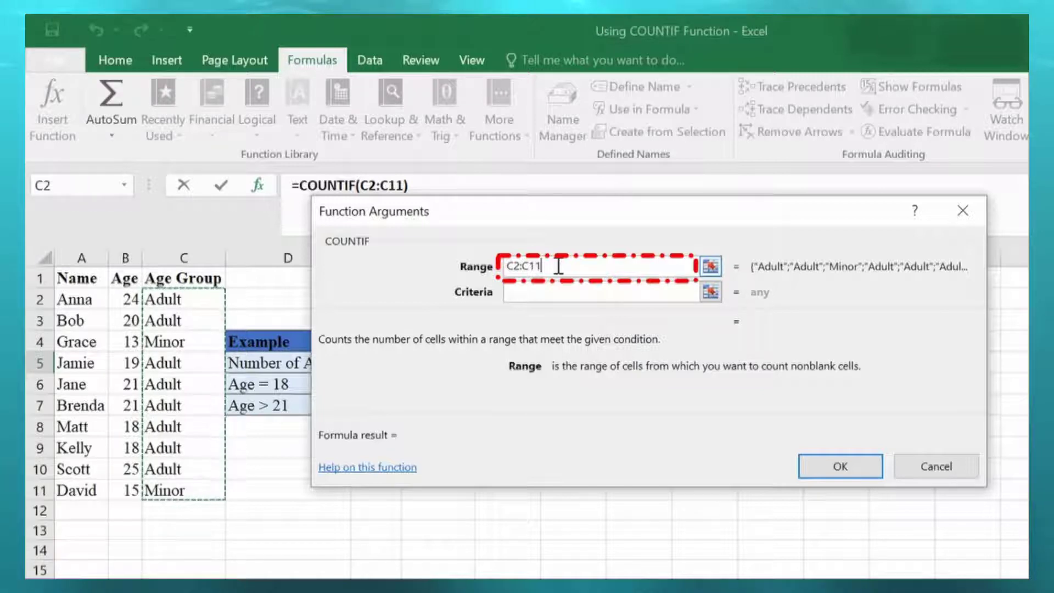
{"action": "left_click", "coordinate": [552, 288]}
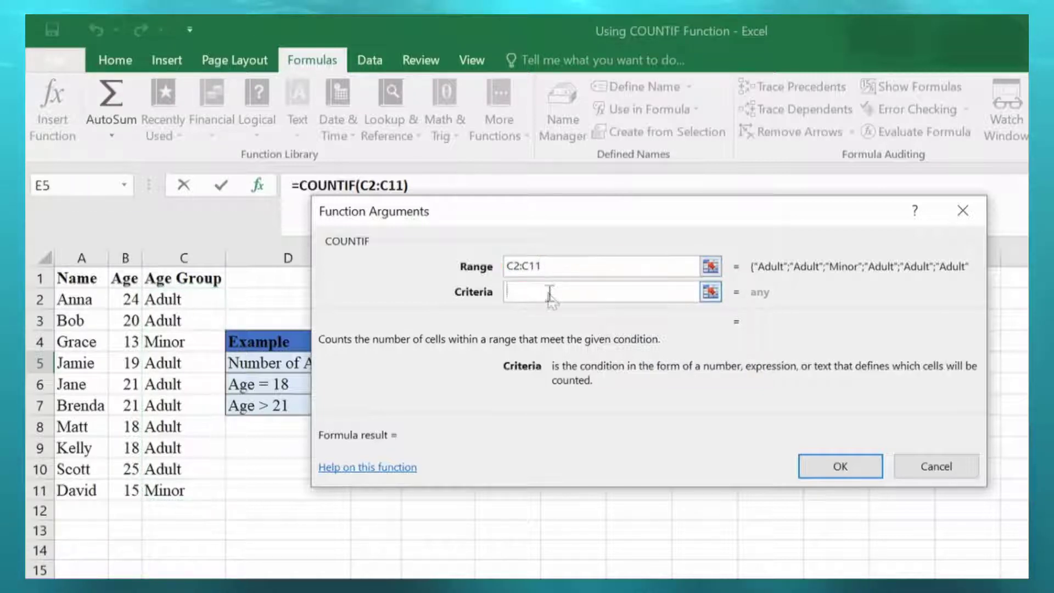
{"action": "type", "text": "Adult"}
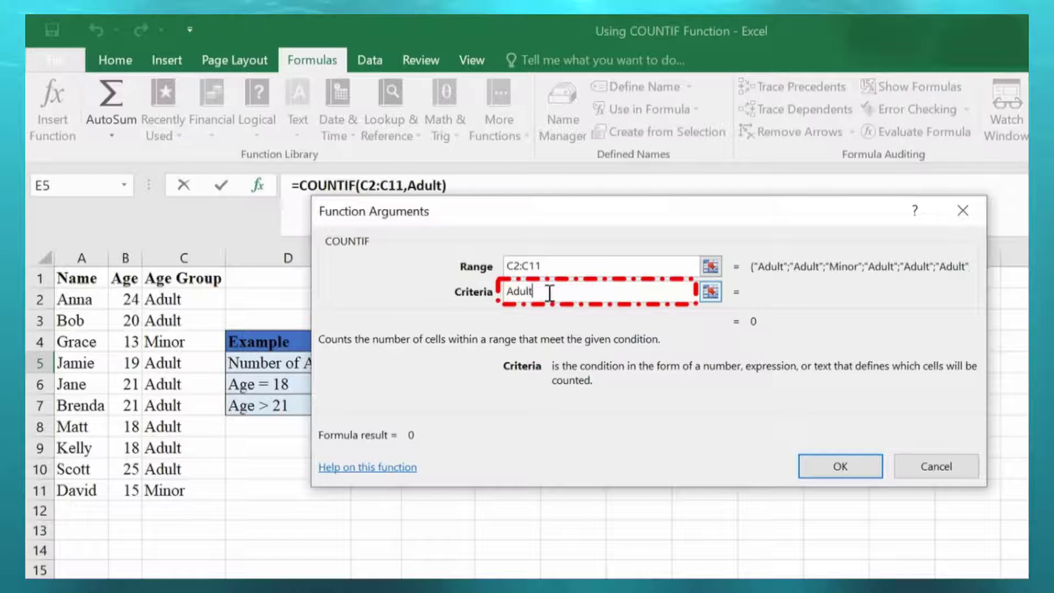
{"action": "left_click", "coordinate": [849, 470]}
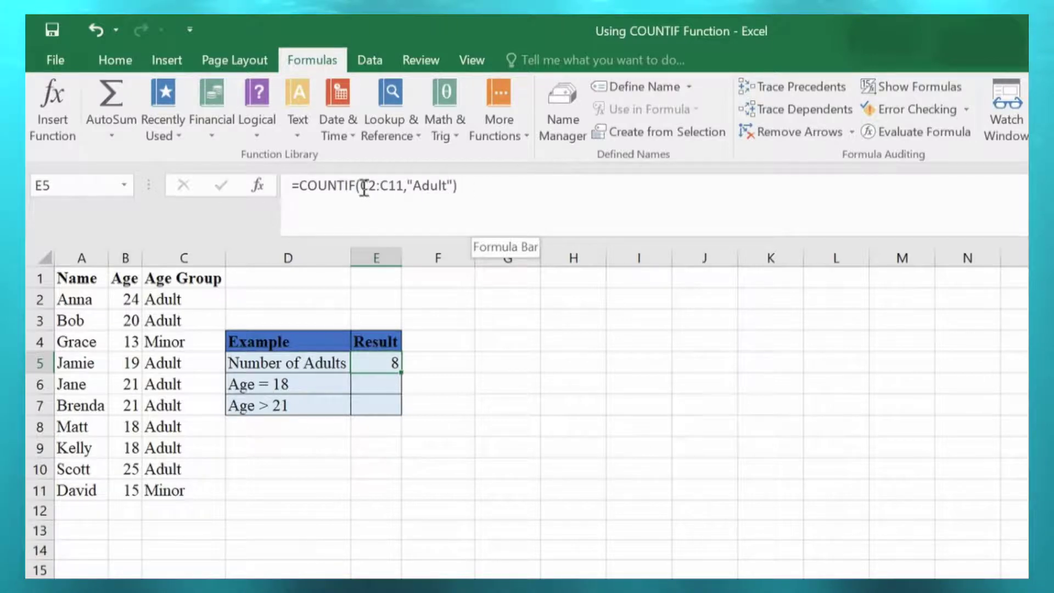
Step: Examine the range and the criteria argument in E5's COUNTIF formula, and re-enter the formula
{"action": "left_click_drag", "start_coordinate": [363, 187], "coordinate": [406, 186]}
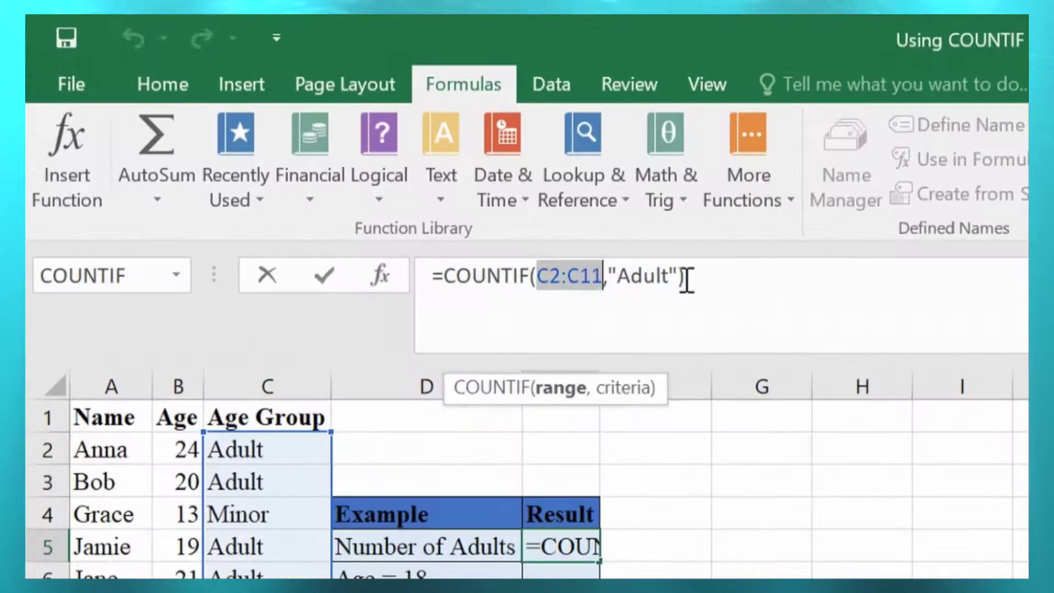
{"action": "left_click", "coordinate": [458, 188]}
{"action": "left_click_drag", "start_coordinate": [610, 280], "coordinate": [678, 278]}
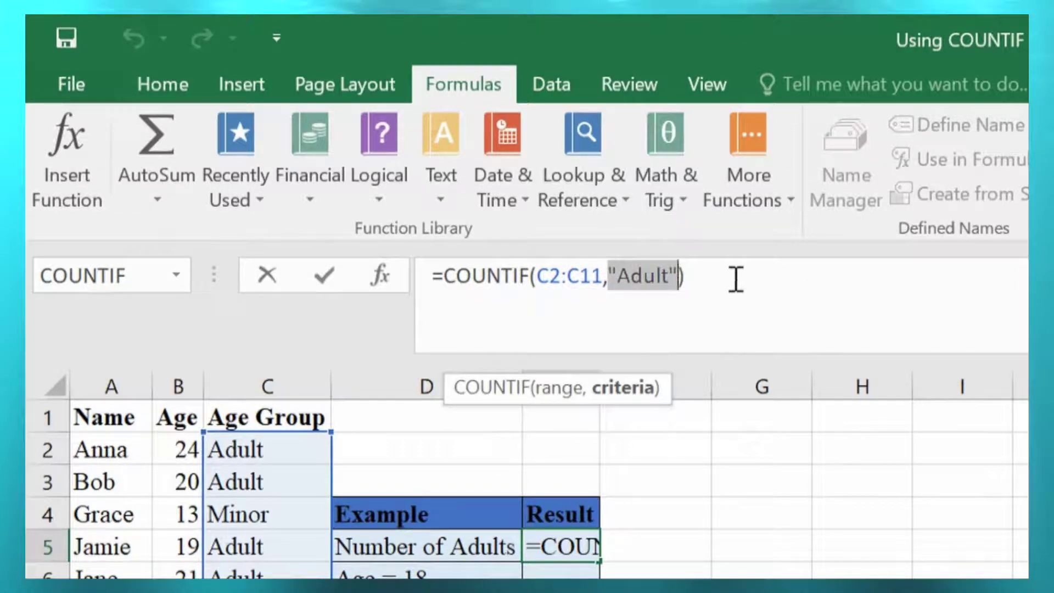
{"action": "key", "text": "End"}
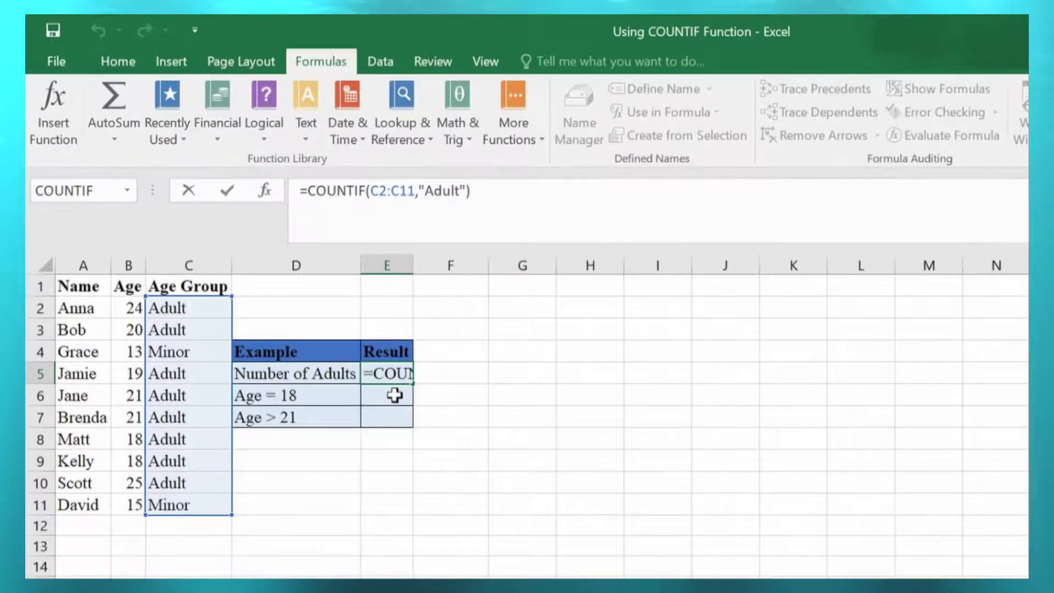
{"action": "key", "text": "Return"}
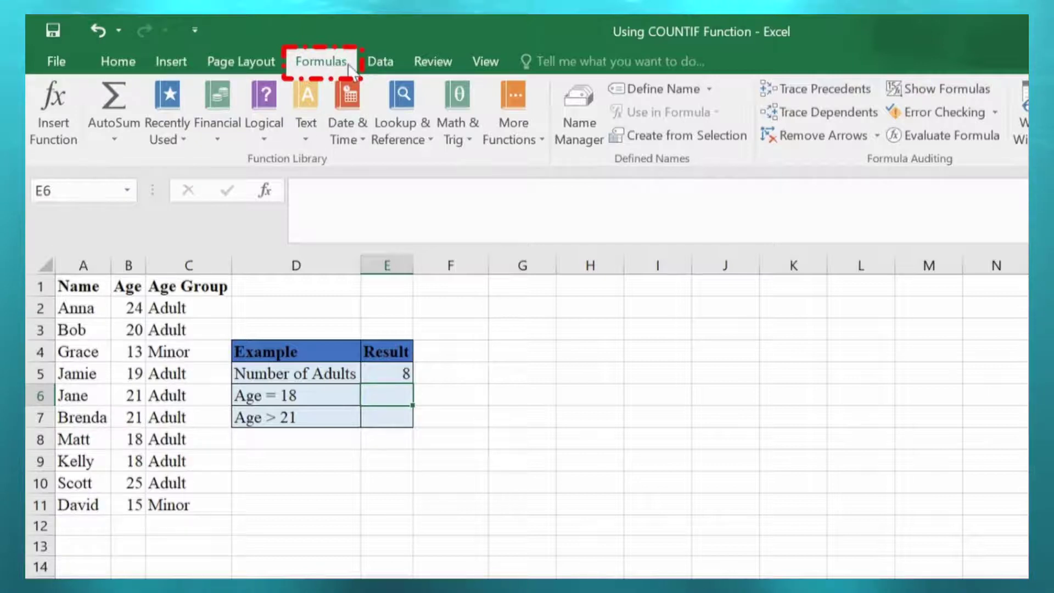
Step: Insert a COUNTIF function in E6 that counts the cells in B2:B11 with the criteria 18
{"action": "left_click", "coordinate": [516, 135]}
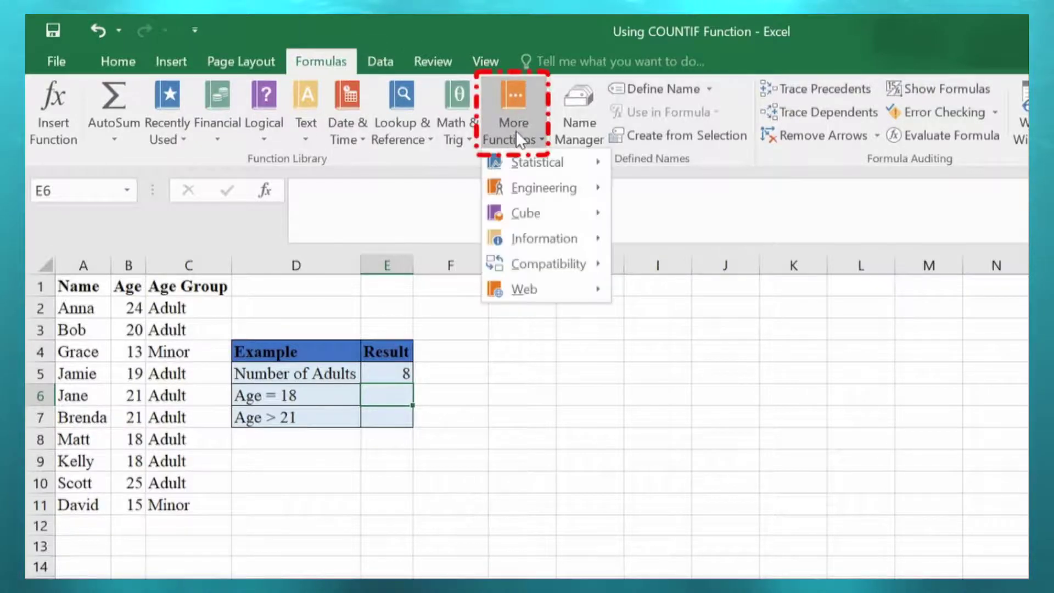
{"action": "mouse_move", "coordinate": [527, 165]}
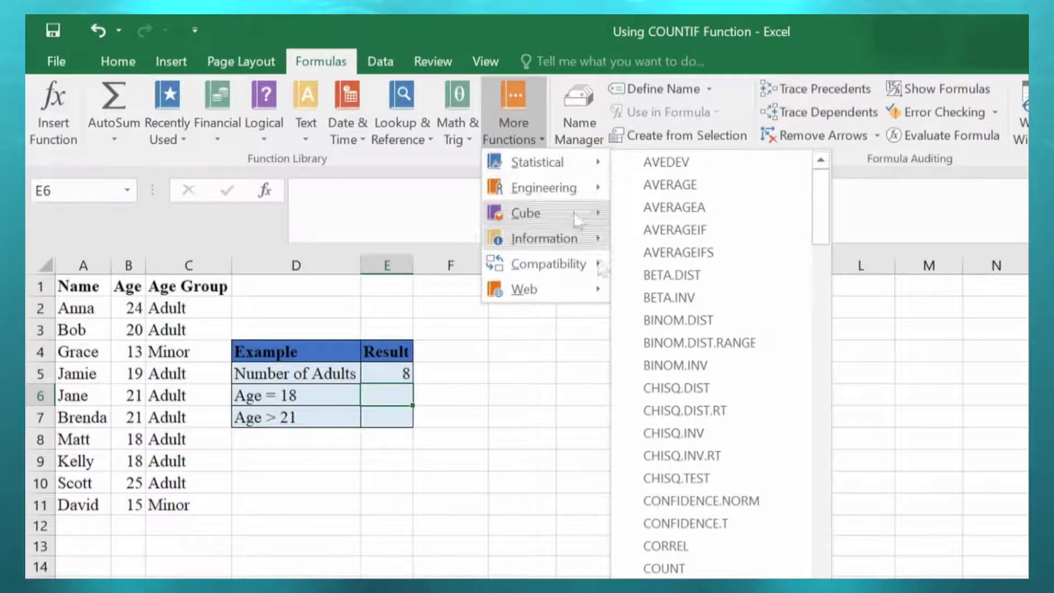
{"action": "scroll", "coordinate": [678, 549], "scroll_direction": "down", "scroll_amount": 2}
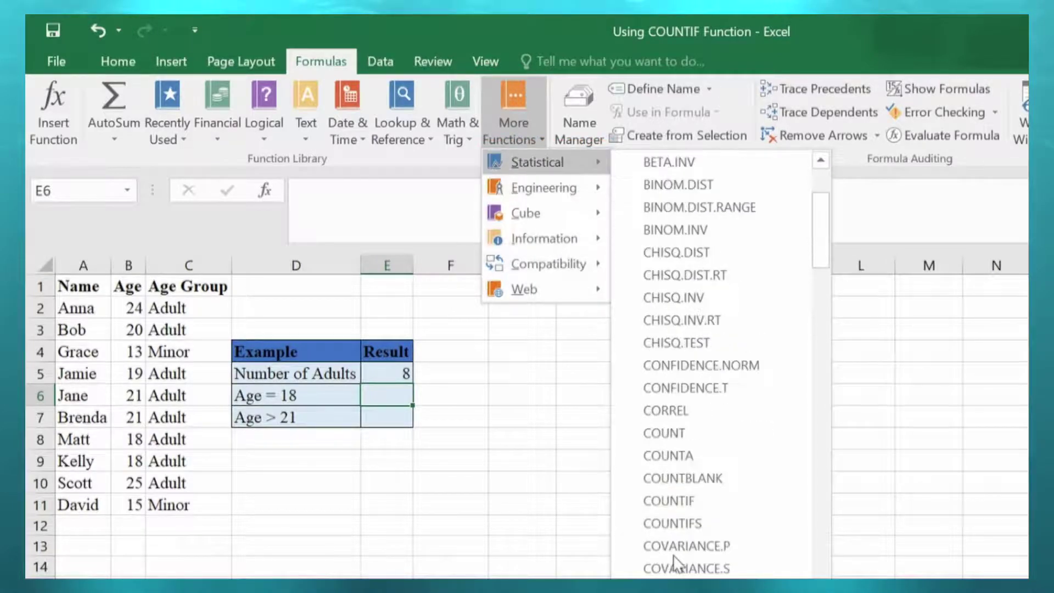
{"action": "left_click", "coordinate": [688, 506]}
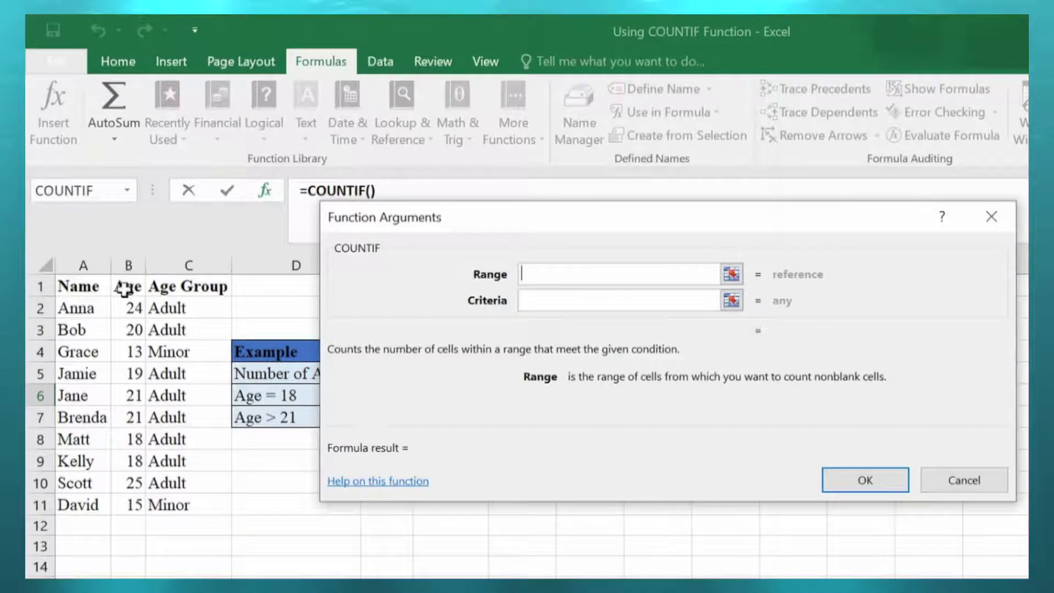
{"action": "left_click_drag", "start_coordinate": [127, 305], "coordinate": [127, 498]}
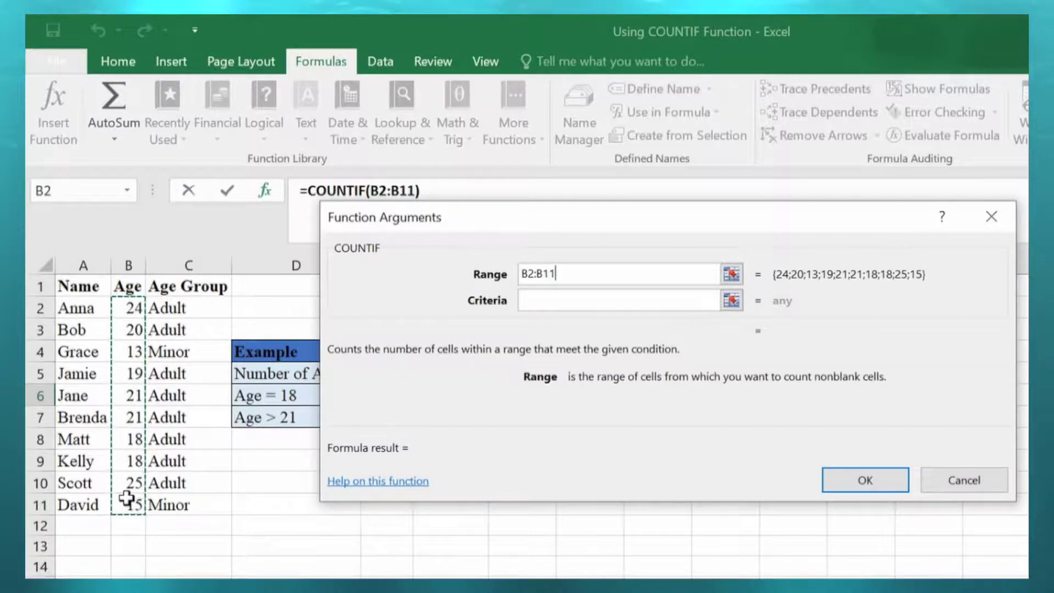
{"action": "left_click", "coordinate": [545, 305]}
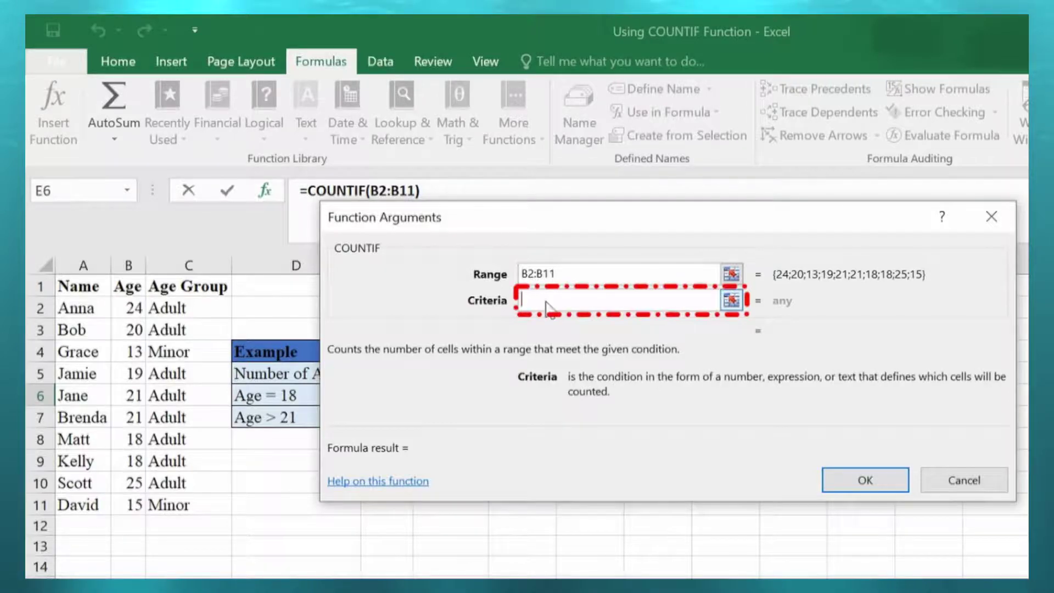
{"action": "type", "text": "18"}
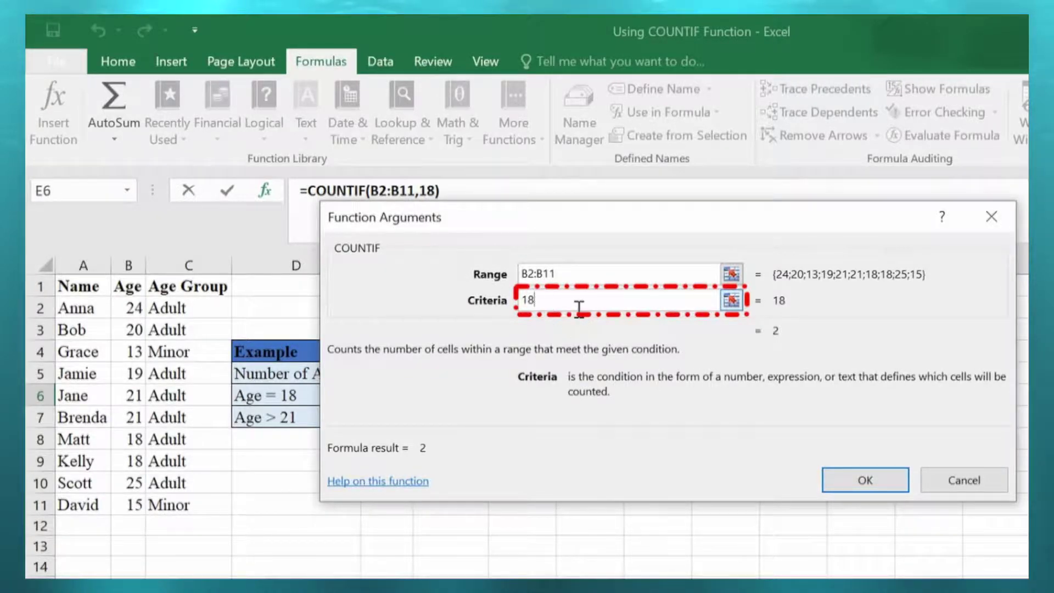
{"action": "left_click", "coordinate": [884, 488]}
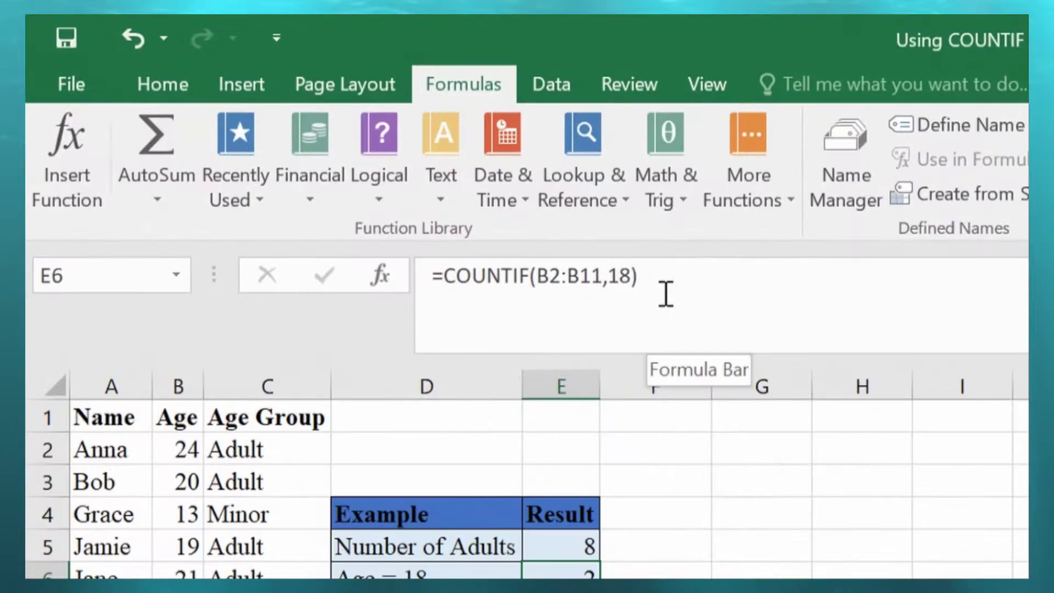
Step: Examine the criteria argument in E6's COUNTIF formula, and re-enter the formula
{"action": "left_click", "coordinate": [616, 279]}
{"action": "double_click", "coordinate": [616, 279]}
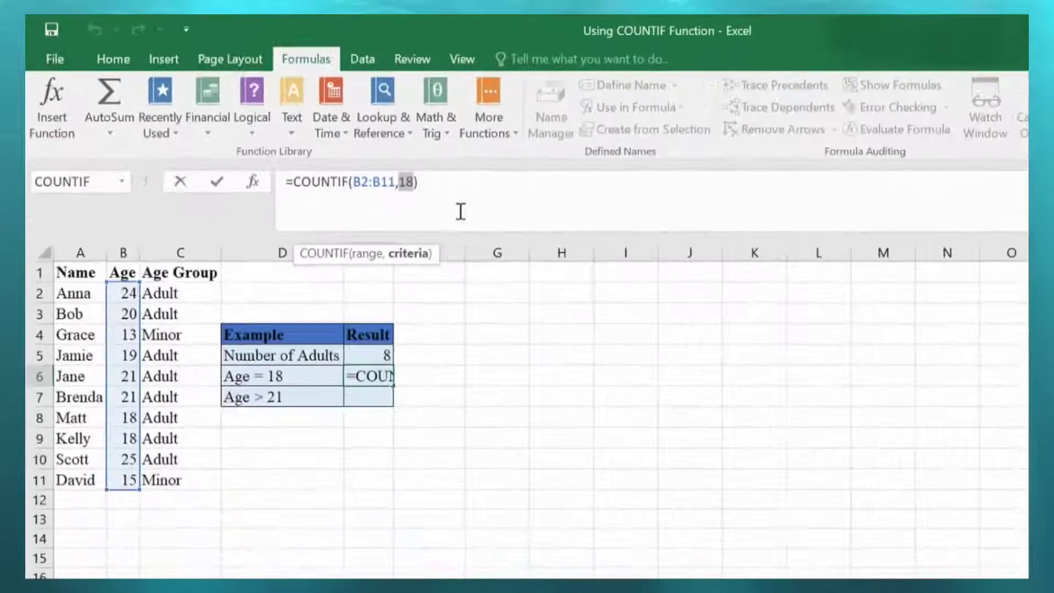
{"action": "left_click", "coordinate": [448, 185]}
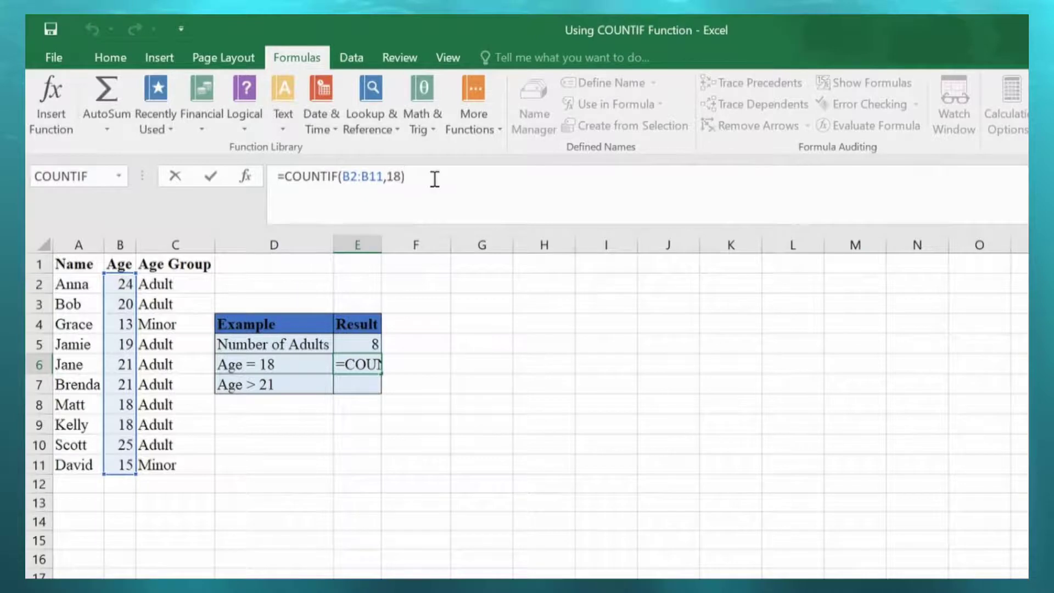
{"action": "key", "text": "Return"}
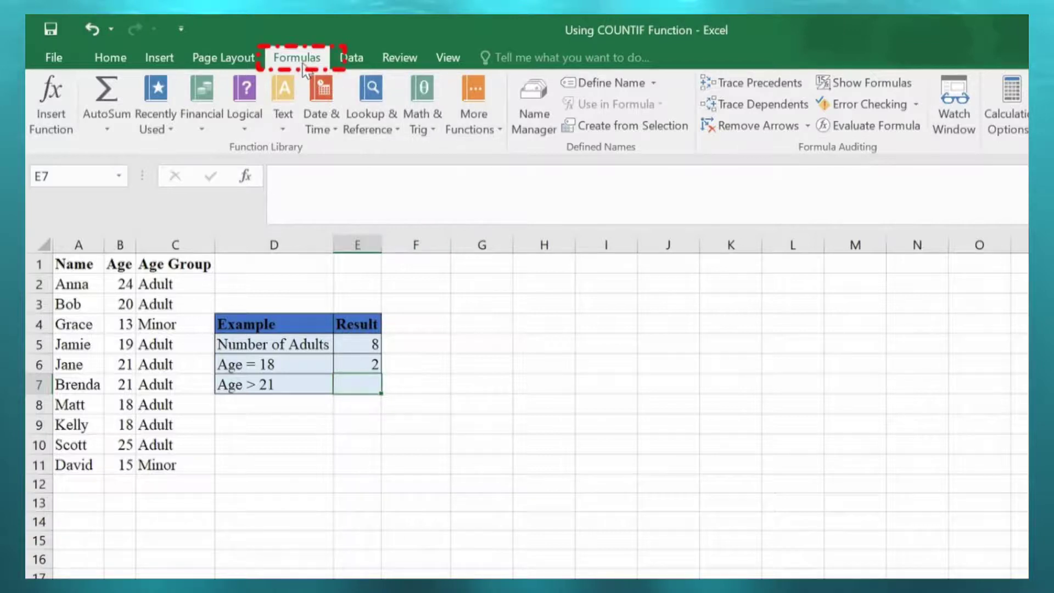
Step: Insert a COUNTIF function in E7 that counts the cells in B2:B11 with the criteria >21
{"action": "left_click", "coordinate": [472, 130]}
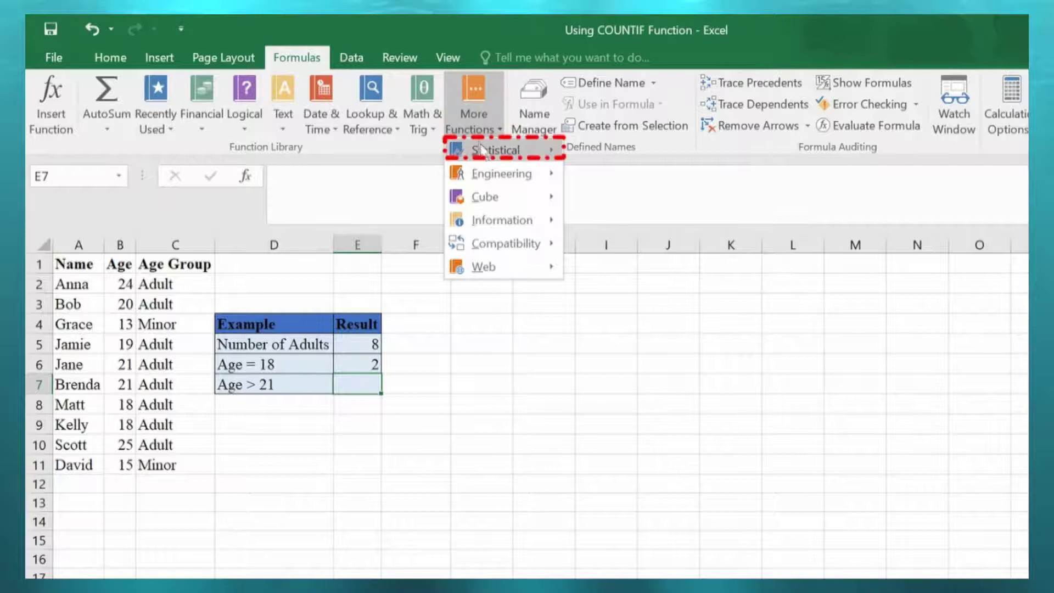
{"action": "mouse_move", "coordinate": [494, 156]}
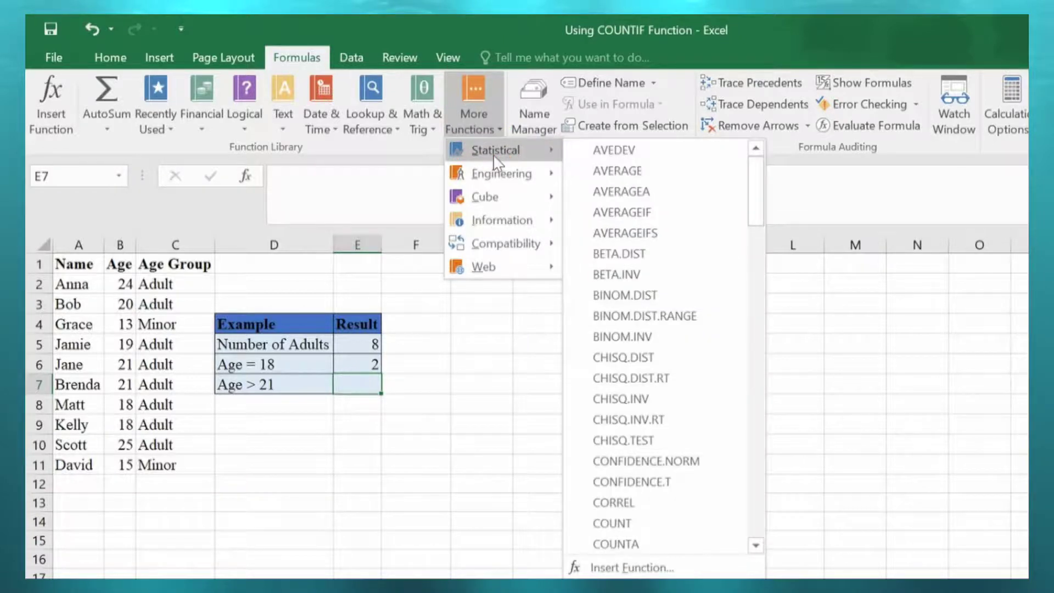
{"action": "scroll", "coordinate": [669, 433], "scroll_direction": "down", "scroll_amount": 1}
{"action": "scroll", "coordinate": [668, 434], "scroll_direction": "down", "scroll_amount": 2}
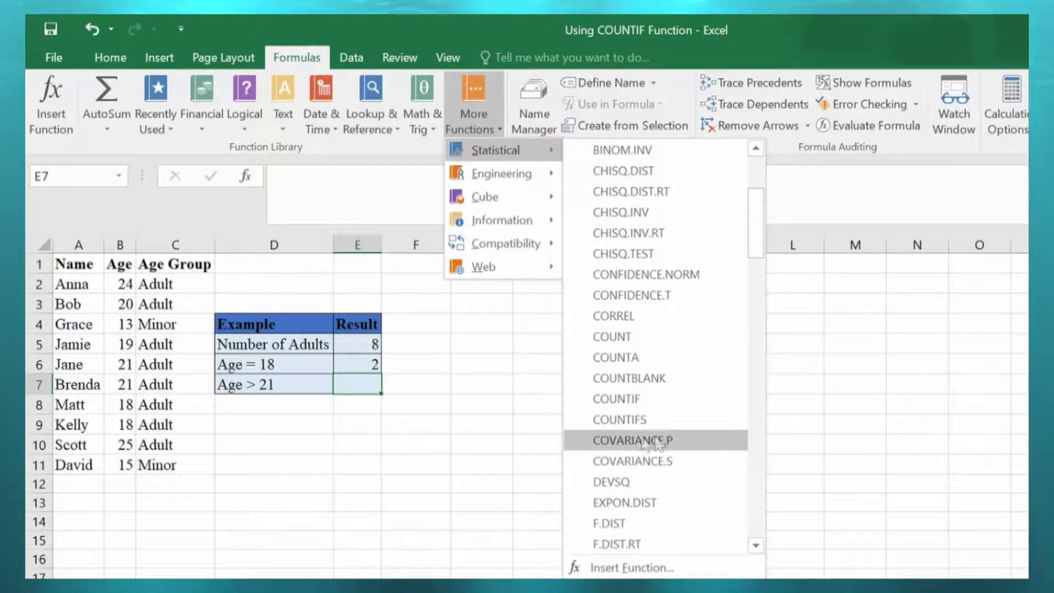
{"action": "left_click", "coordinate": [635, 409]}
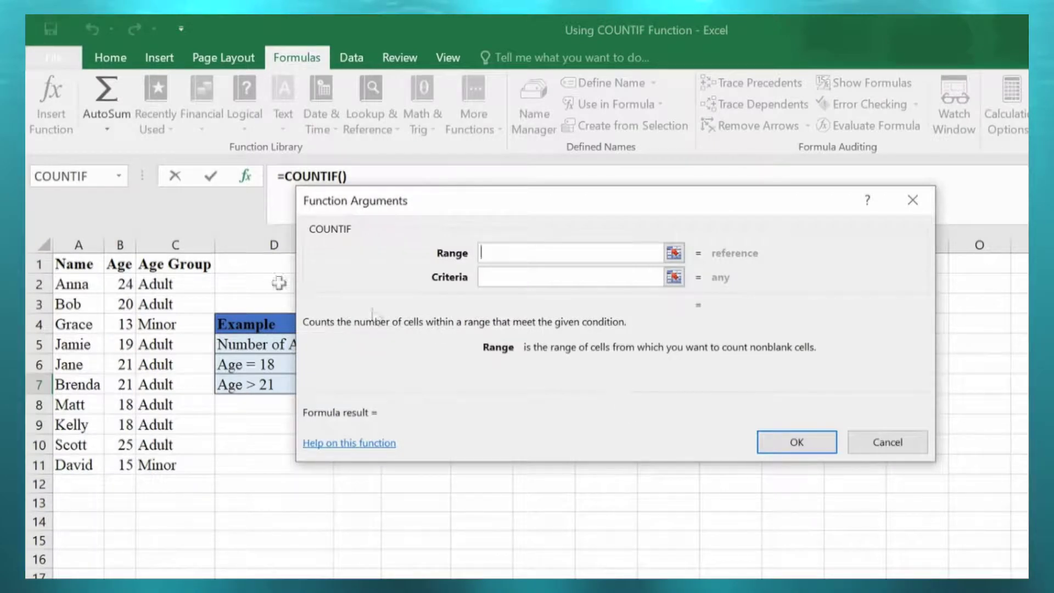
{"action": "left_click_drag", "start_coordinate": [125, 284], "coordinate": [124, 465]}
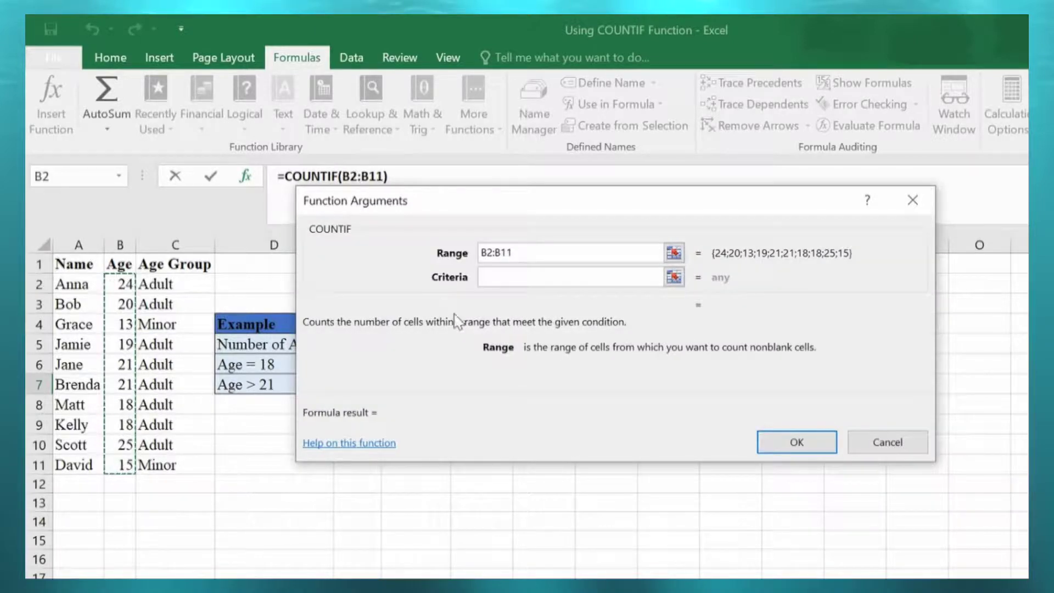
{"action": "left_click", "coordinate": [538, 278]}
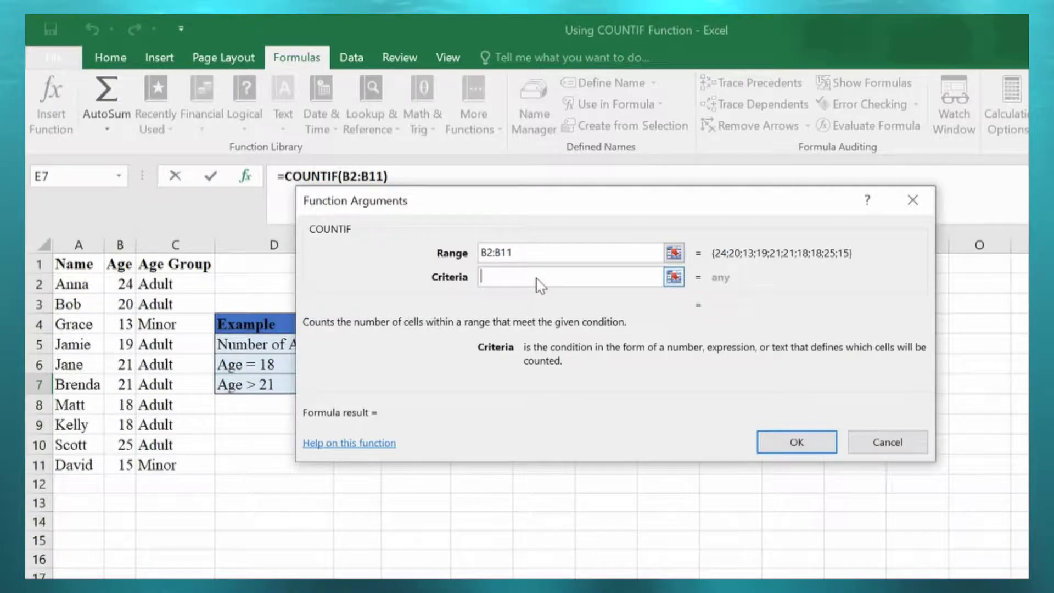
{"action": "type", "text": ">21"}
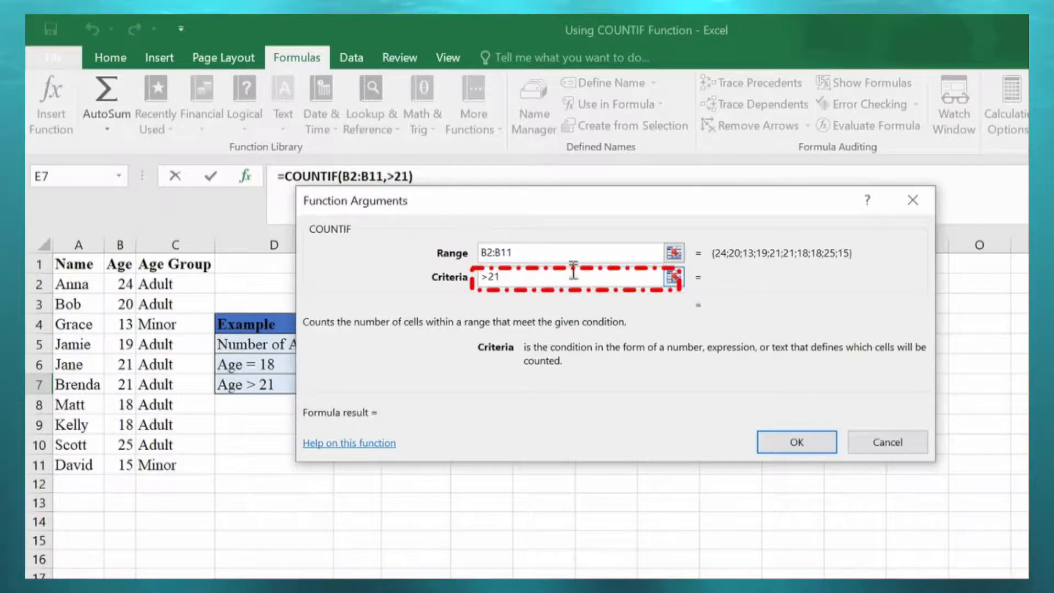
{"action": "left_click", "coordinate": [797, 443]}
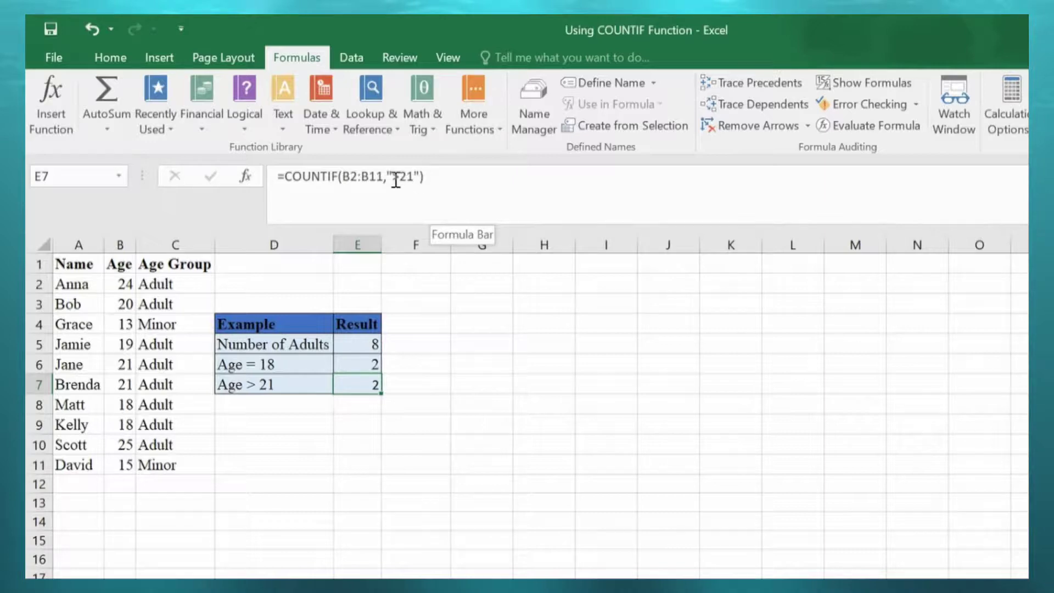
Step: Examine the quoted criteria argument in E7's COUNTIF formula, and re-enter the formula
{"action": "left_click", "coordinate": [389, 175]}
{"action": "left_click_drag", "start_coordinate": [389, 174], "coordinate": [417, 175]}
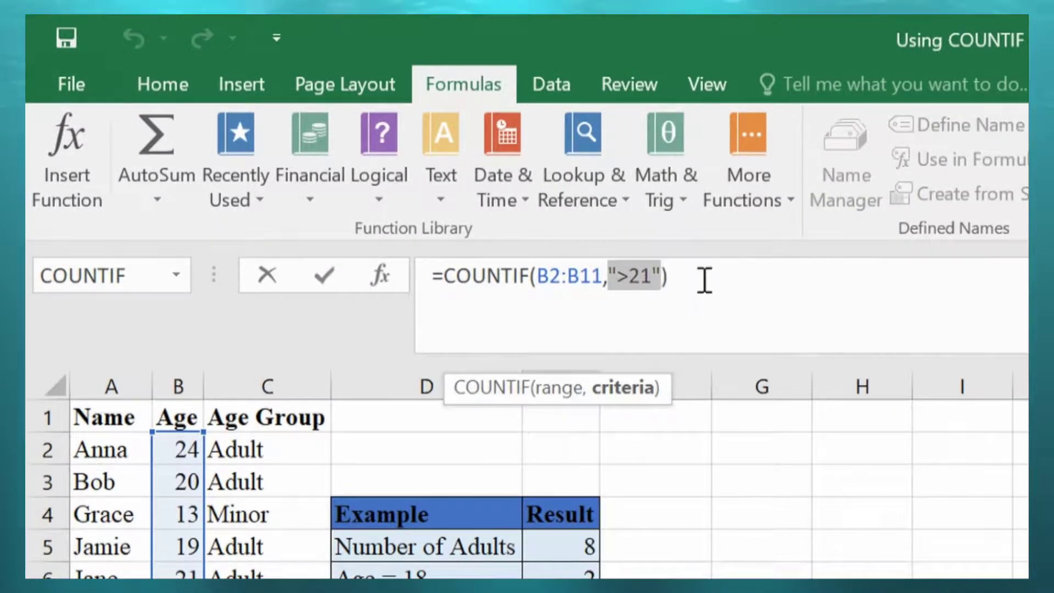
{"action": "key", "text": "Right"}
{"action": "key", "text": "Right"}
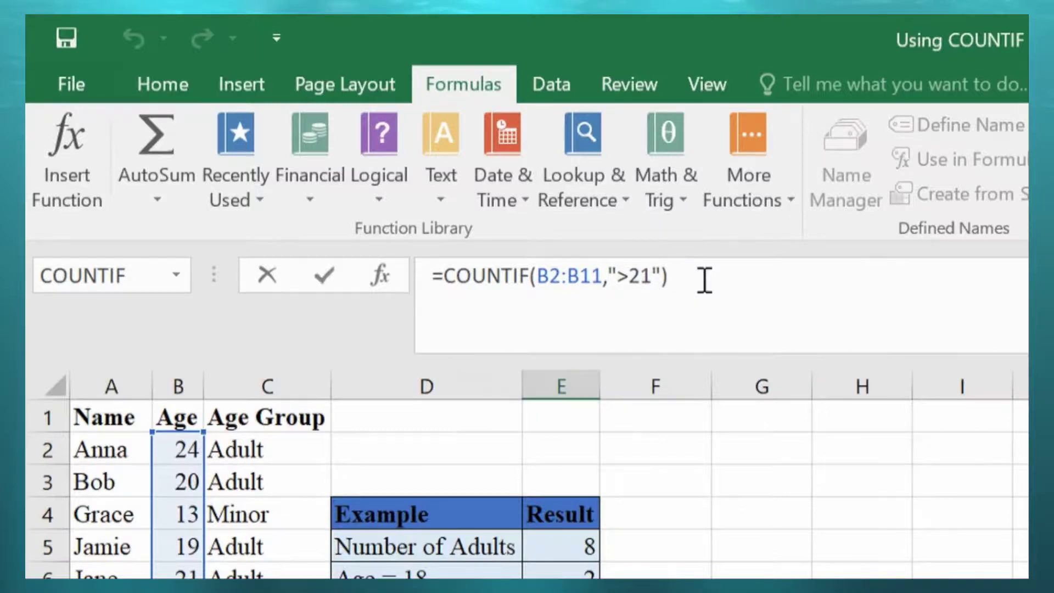
{"action": "key", "text": "Return"}
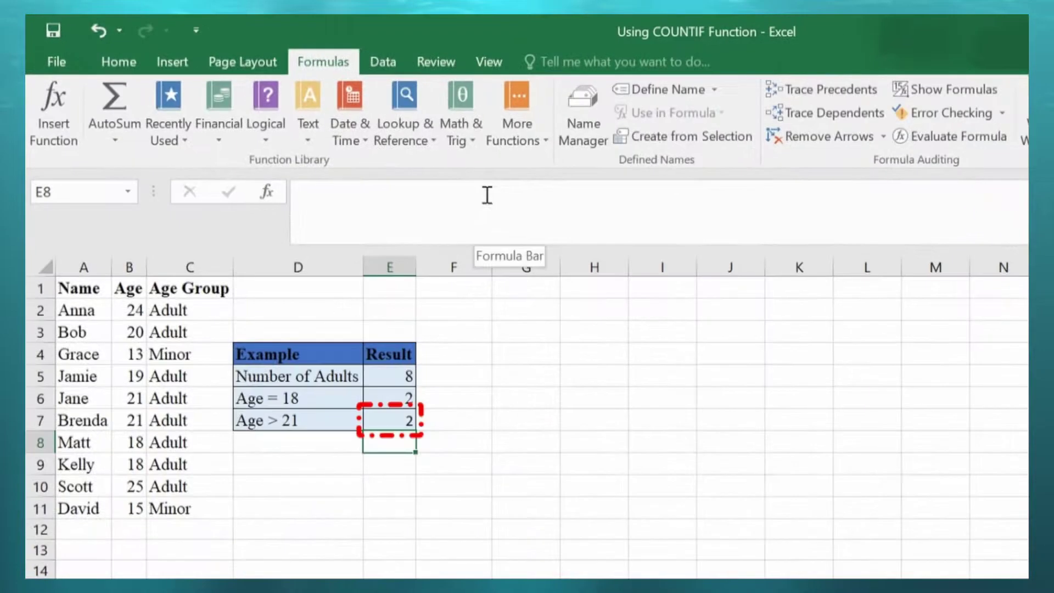